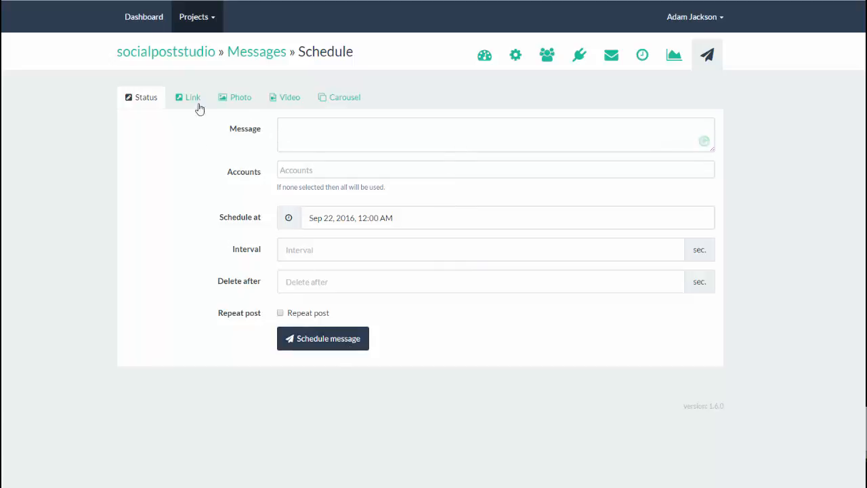
# - Examine the Status post form's Message field and the list of available accounts
pyautogui.click(298, 130)
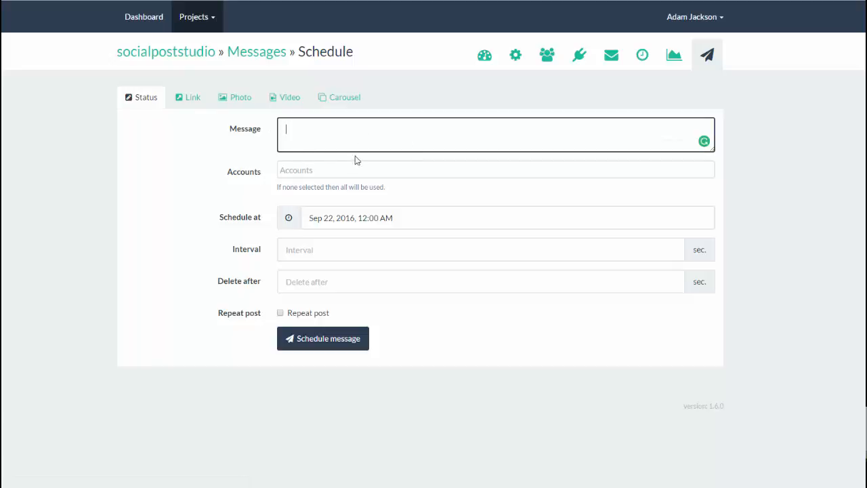
pyautogui.click(341, 171)
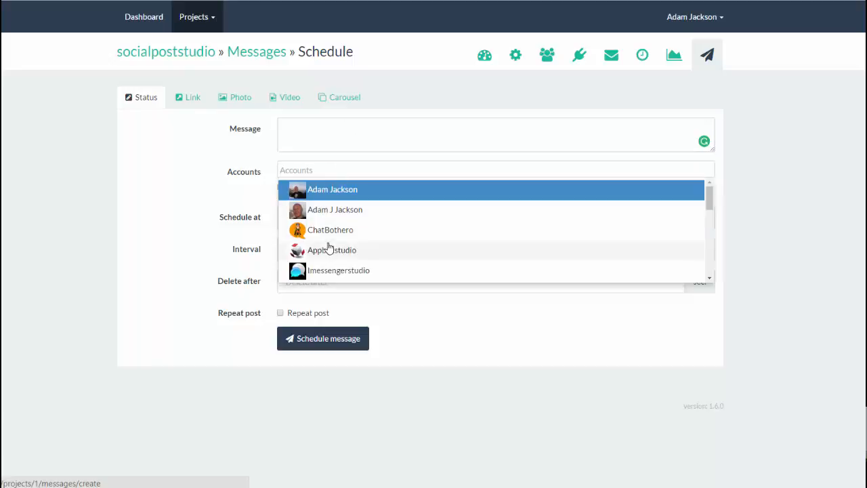
pyautogui.scroll(-5, 331, 250)
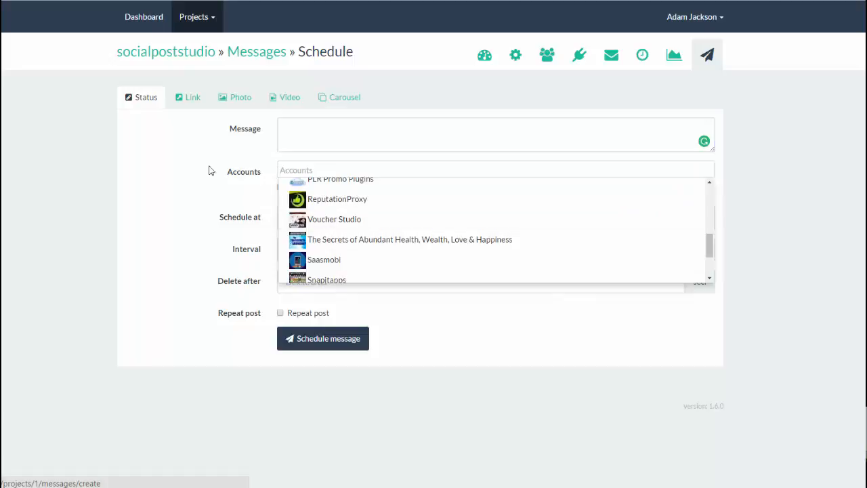
pyautogui.click(153, 147)
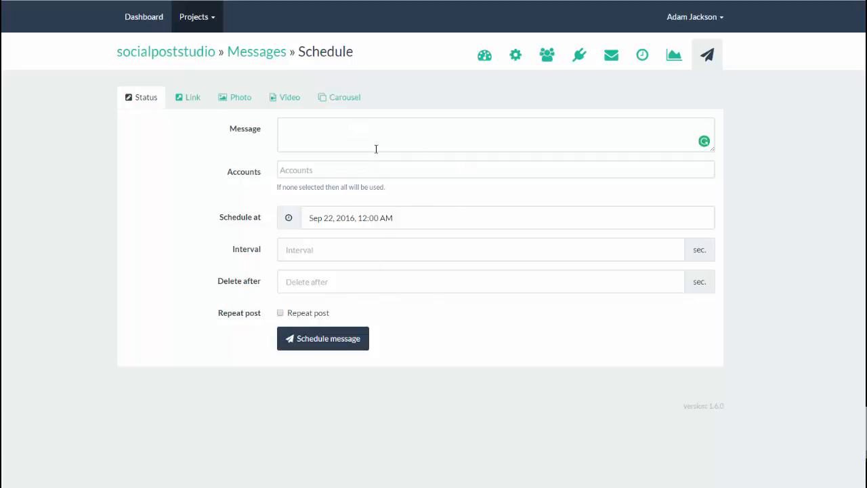
# - Open the Link post form and examine its message, link, picture address, name, caption and description fields
pyautogui.click(192, 101)
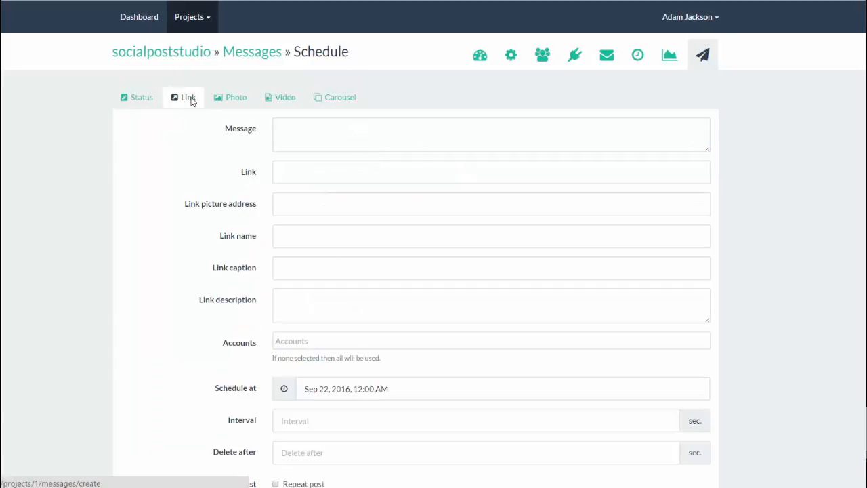
pyautogui.click(315, 133)
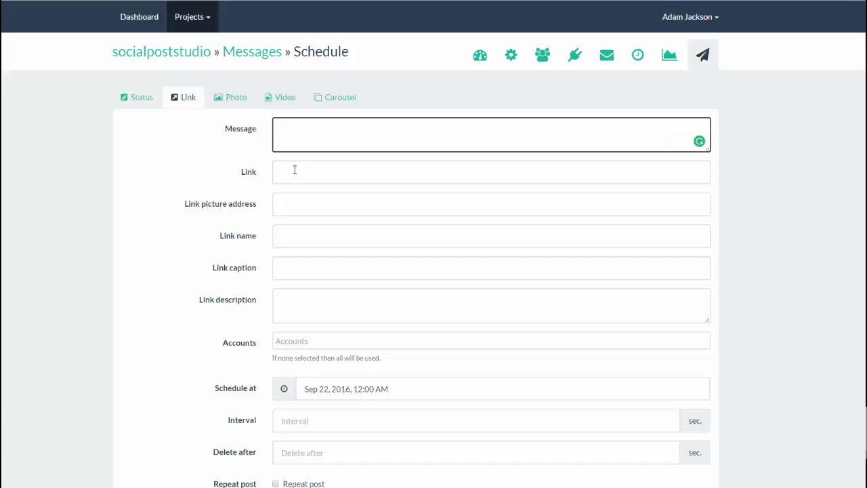
pyautogui.click(295, 170)
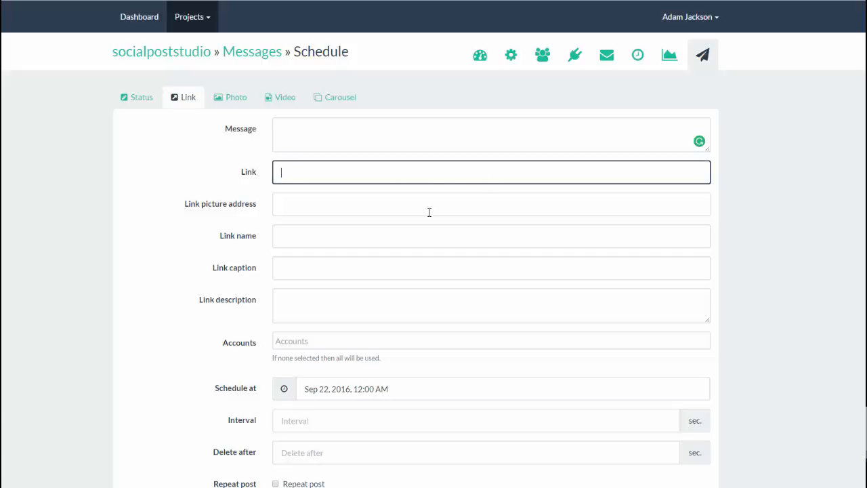
pyautogui.click(296, 206)
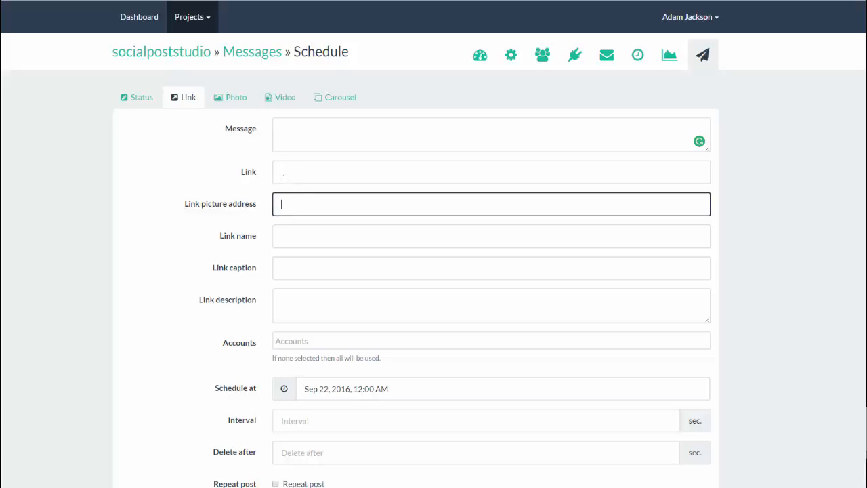
pyautogui.click(296, 232)
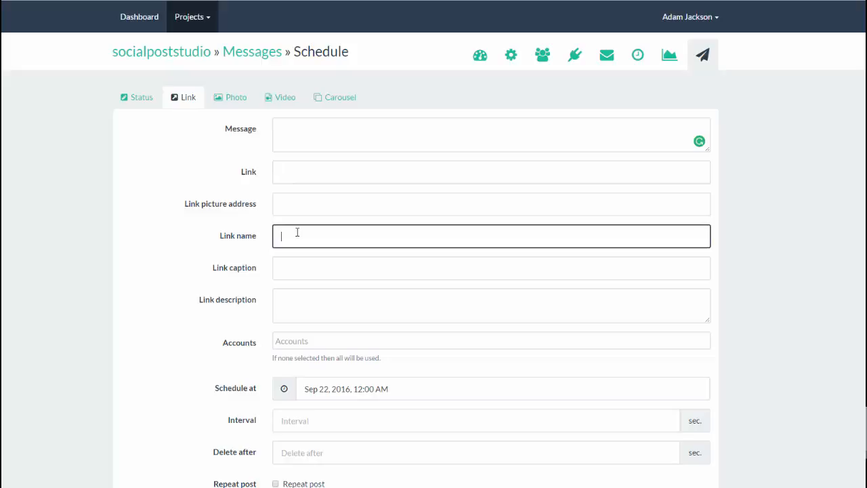
pyautogui.click(289, 264)
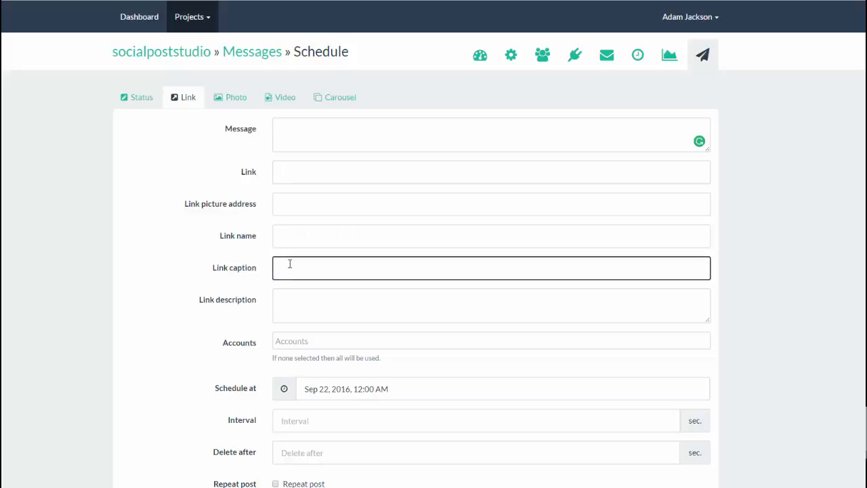
pyautogui.click(316, 292)
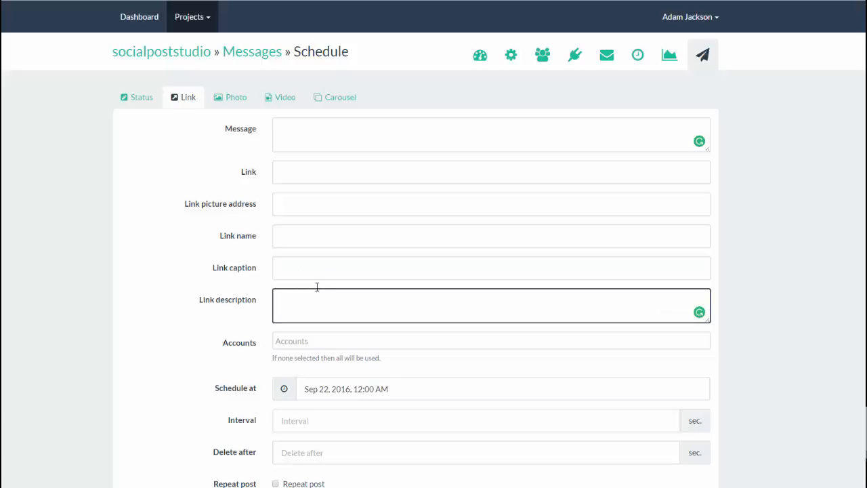
# - Review the account choices and the Delete after setting of the Link post form
pyautogui.click(333, 337)
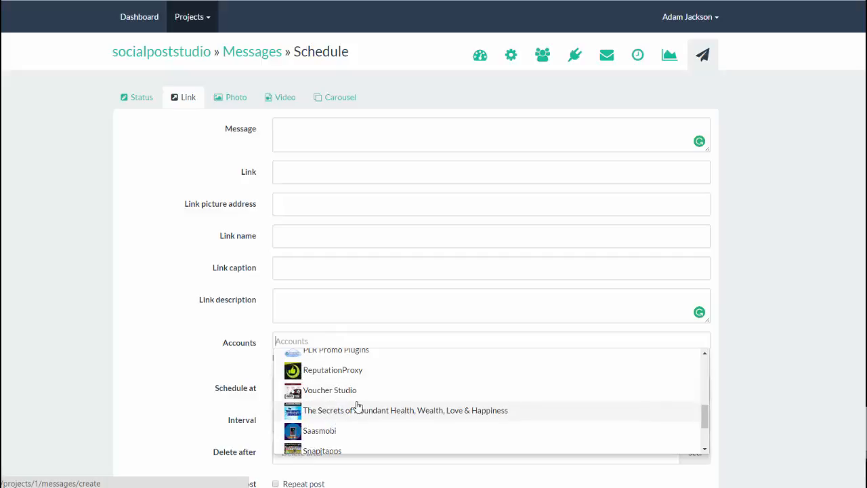
pyautogui.click(163, 300)
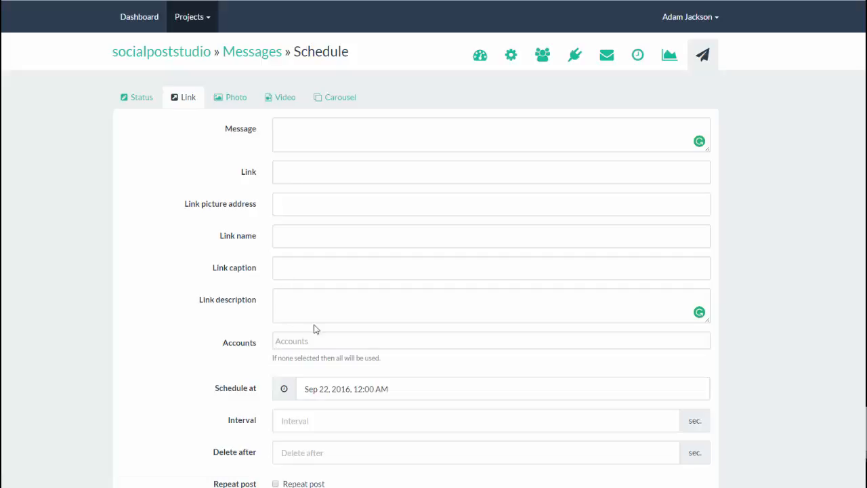
pyautogui.scroll(-2, 405, 355)
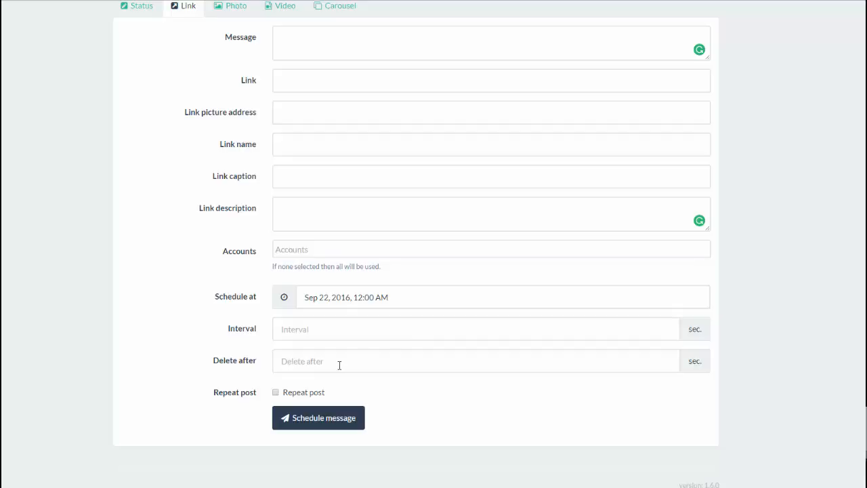
pyautogui.click(318, 361)
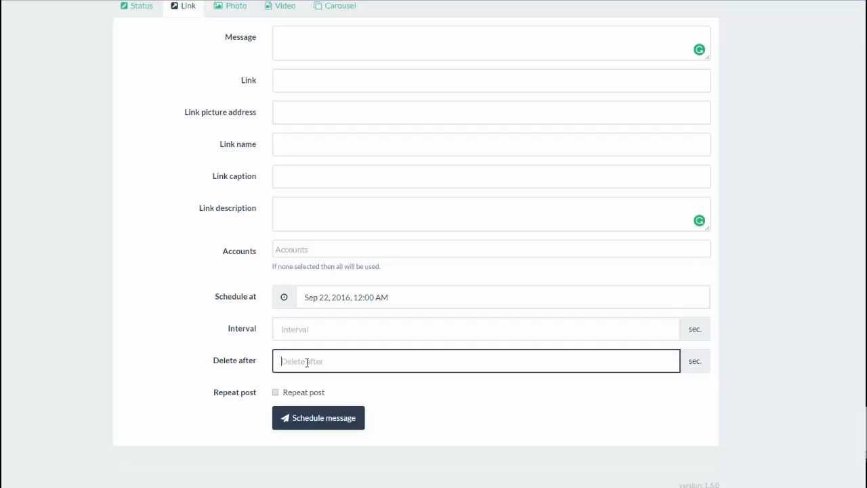
pyautogui.click(161, 320)
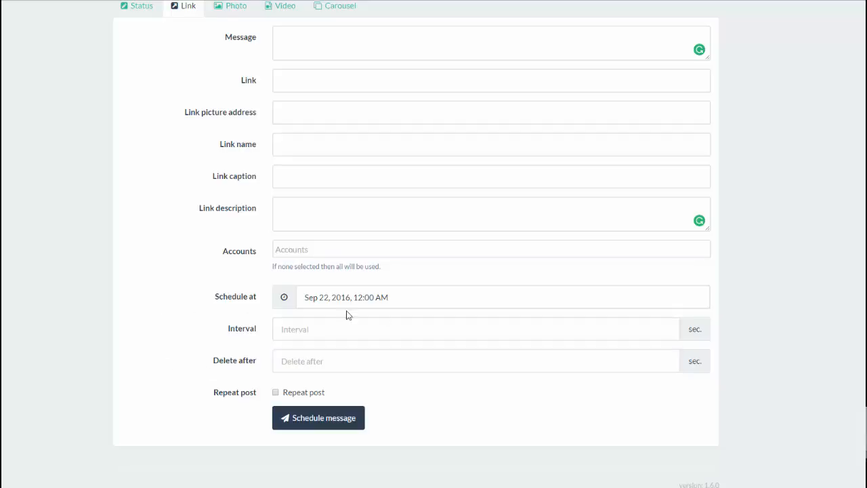
# - Enable Repeat post on the Link form to view its repeat and delete-previous settings, and disable it again
pyautogui.click(276, 393)
pyautogui.scroll(-2, 308, 416)
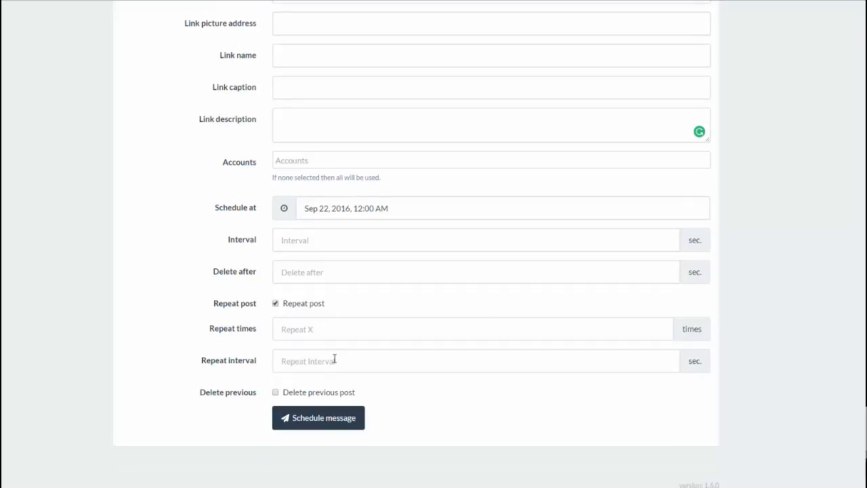
pyautogui.click(276, 303)
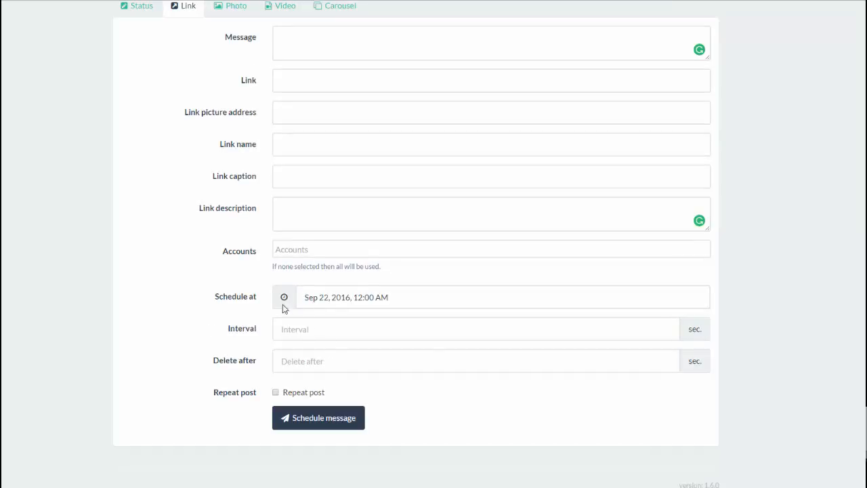
pyautogui.scroll(3, 370, 354)
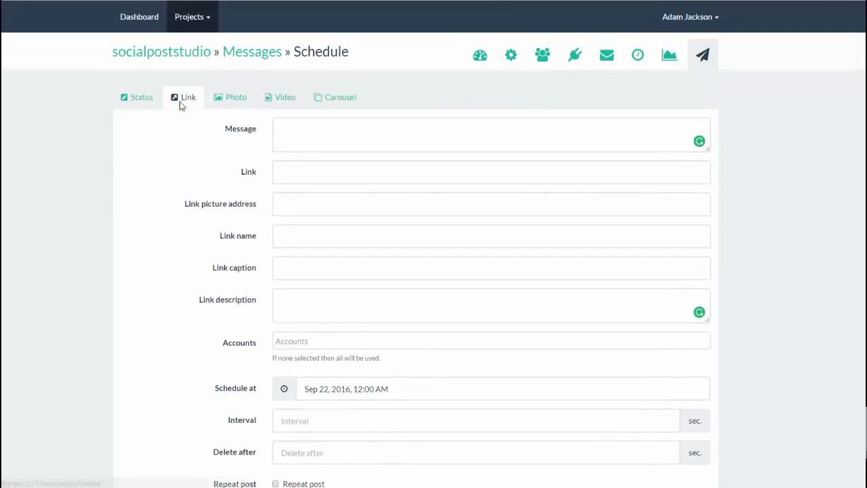
# - Review the Photo post form and the Video post form, switching the video source from Upload to URL
pyautogui.click(237, 97)
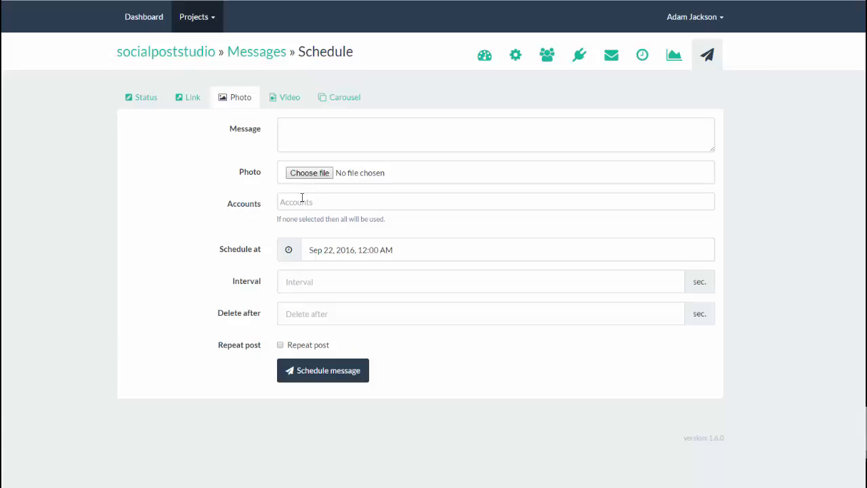
pyautogui.click(290, 135)
pyautogui.click(294, 98)
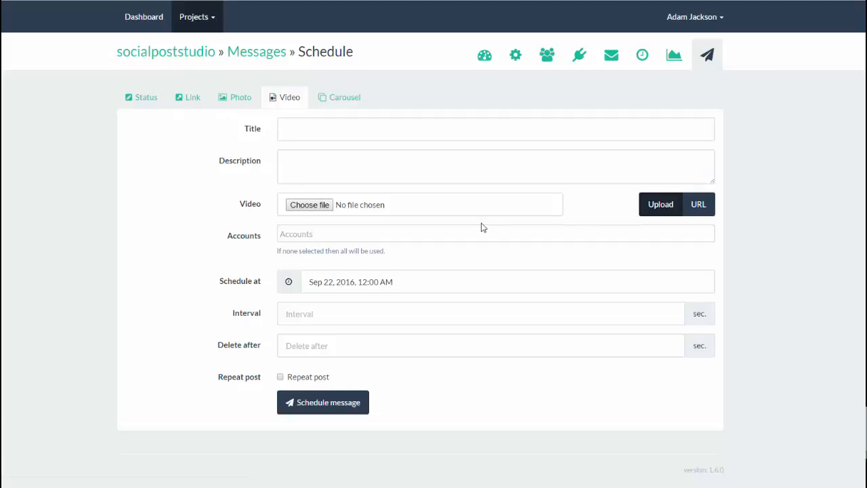
pyautogui.click(694, 210)
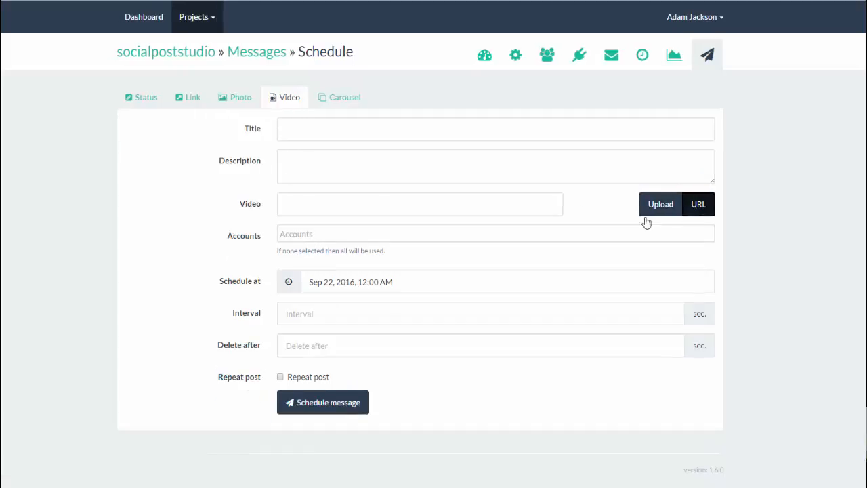
pyautogui.click(399, 212)
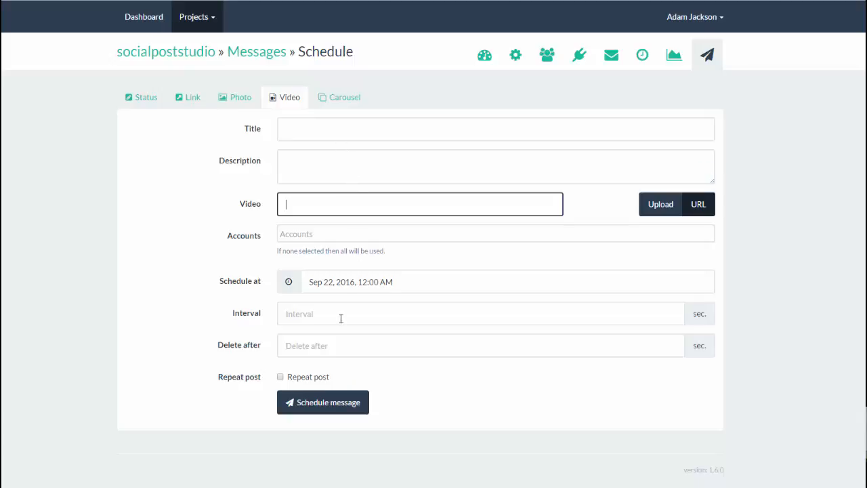
# - Open the Carousel post form and examine its Message and Main link fields
pyautogui.click(340, 100)
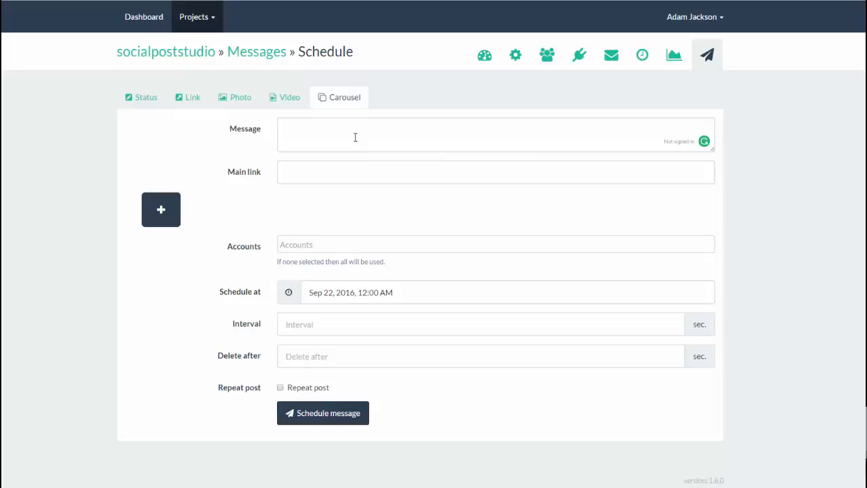
pyautogui.click(355, 138)
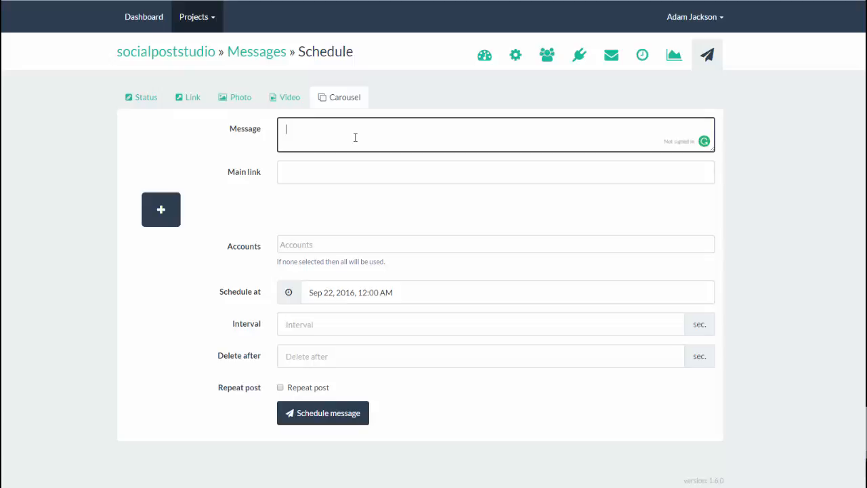
pyautogui.click(321, 168)
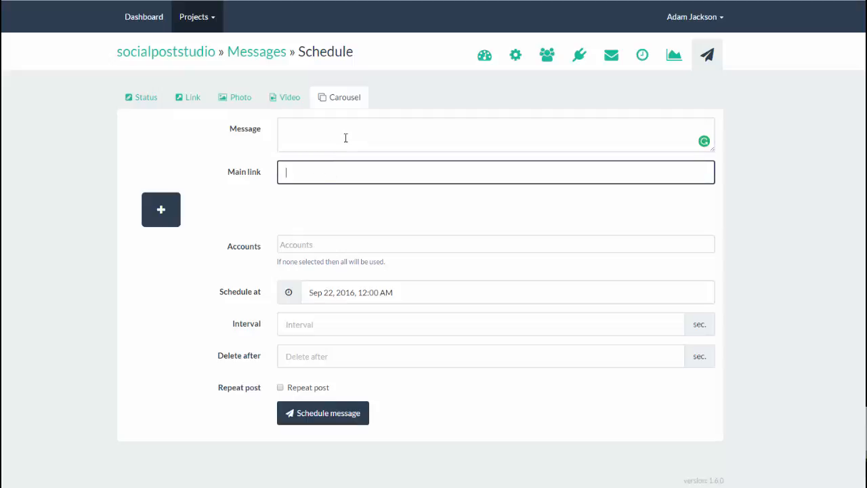
# - View the link, picture address, name and description fields for a new carousel element, and close the dialog without saving
pyautogui.click(161, 212)
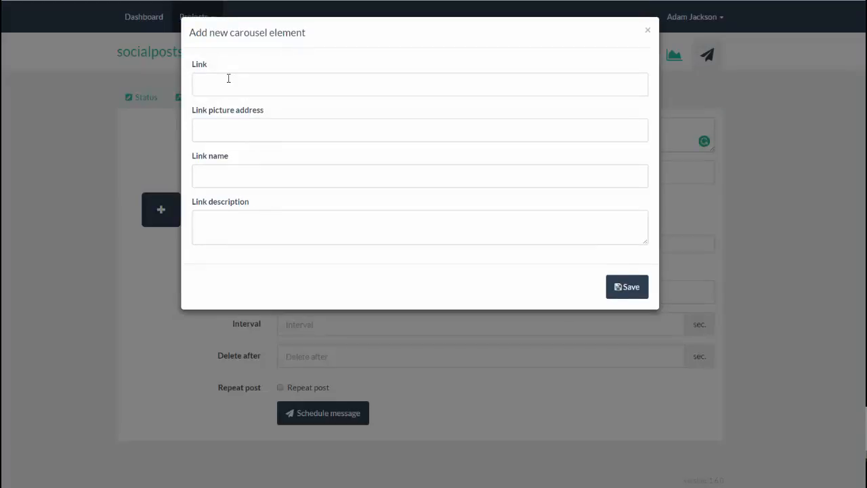
pyautogui.click(220, 129)
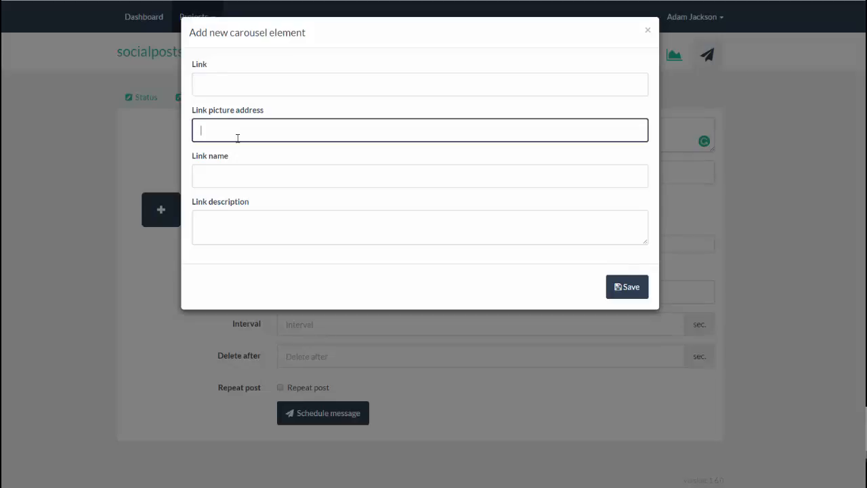
pyautogui.click(224, 176)
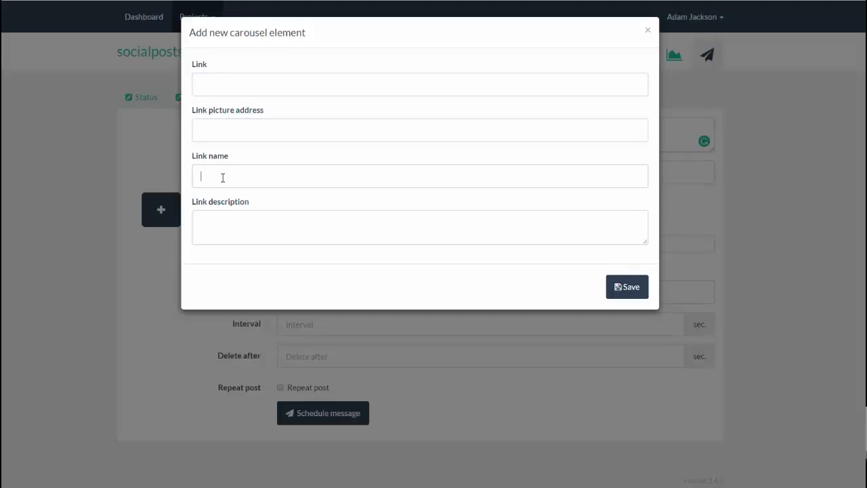
pyautogui.click(236, 219)
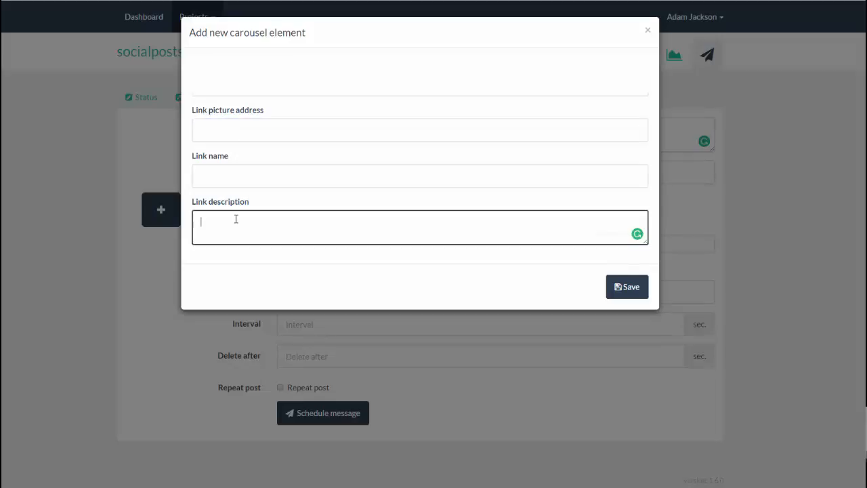
pyautogui.click(648, 32)
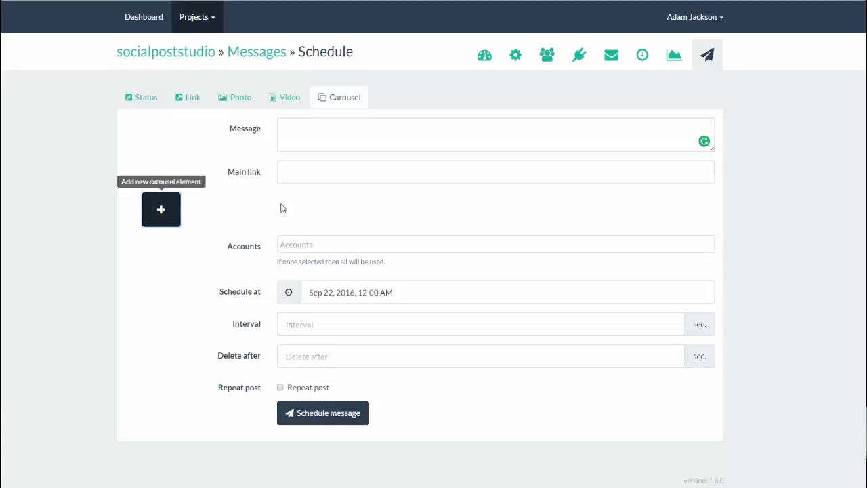
# - Examine the account choices and the Interval and Delete after fields of the Carousel post form
pyautogui.click(315, 246)
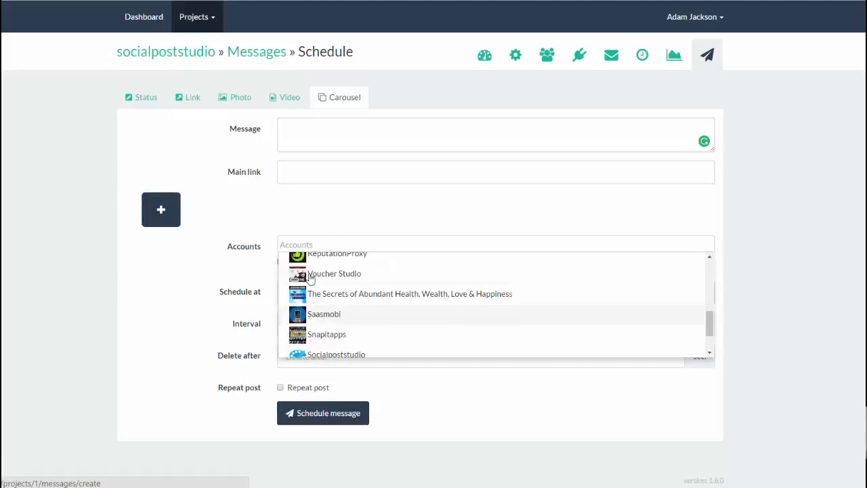
pyautogui.click(216, 162)
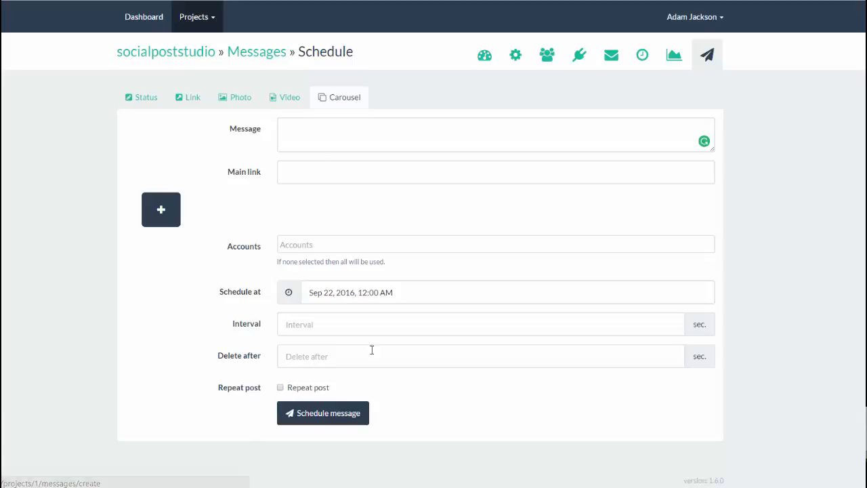
pyautogui.click(292, 323)
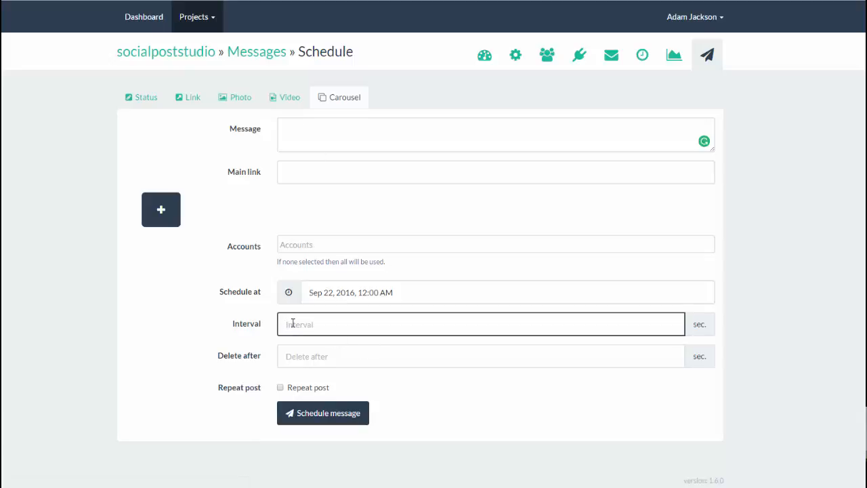
pyautogui.click(321, 361)
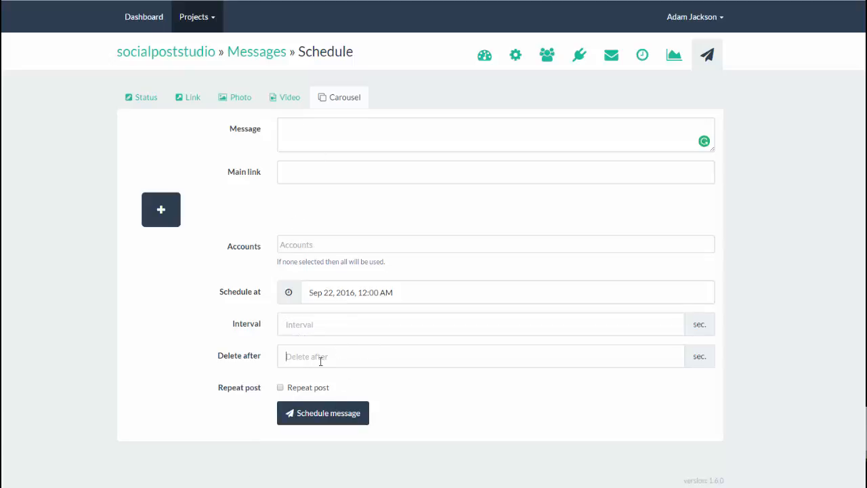
# - Turn on Repeat post in the Carousel form and examine the repeat times, repeat interval and delete previous options
pyautogui.click(281, 387)
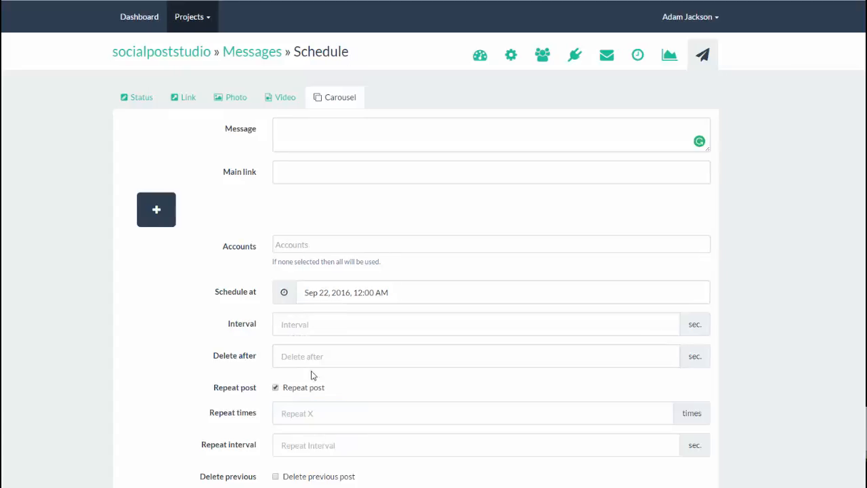
pyautogui.scroll(-2, 309, 407)
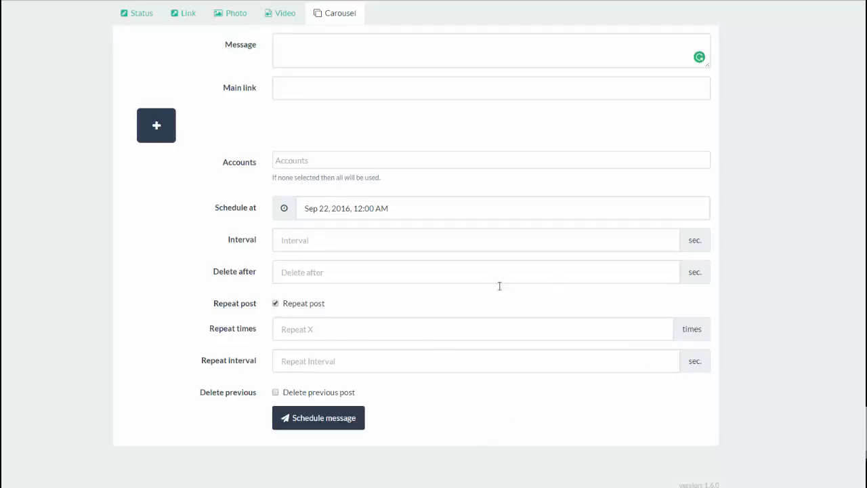
pyautogui.scroll(2, 680, 411)
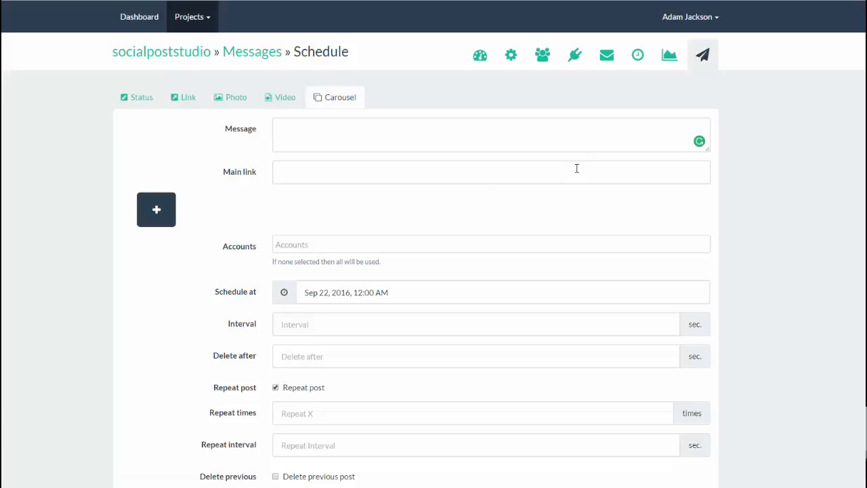
# - Open the sps1 RSS feed integration of the project and review its details, ignored URLs and share timings
pyautogui.click(573, 52)
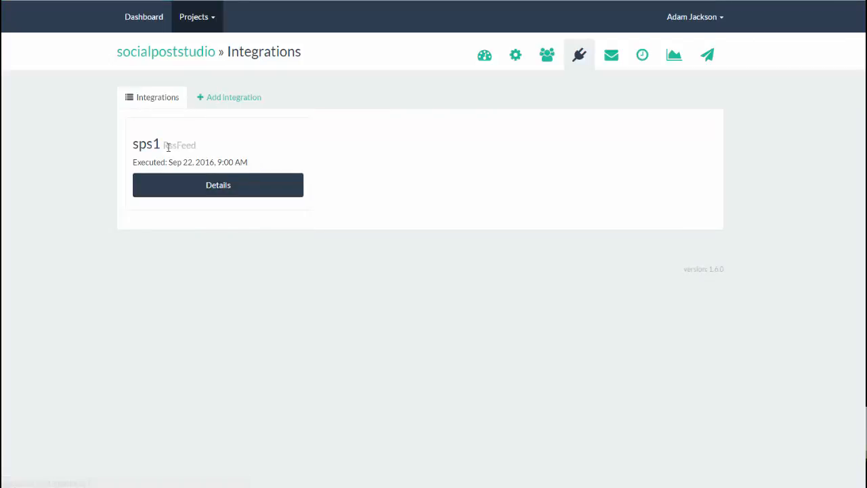
pyautogui.click(227, 187)
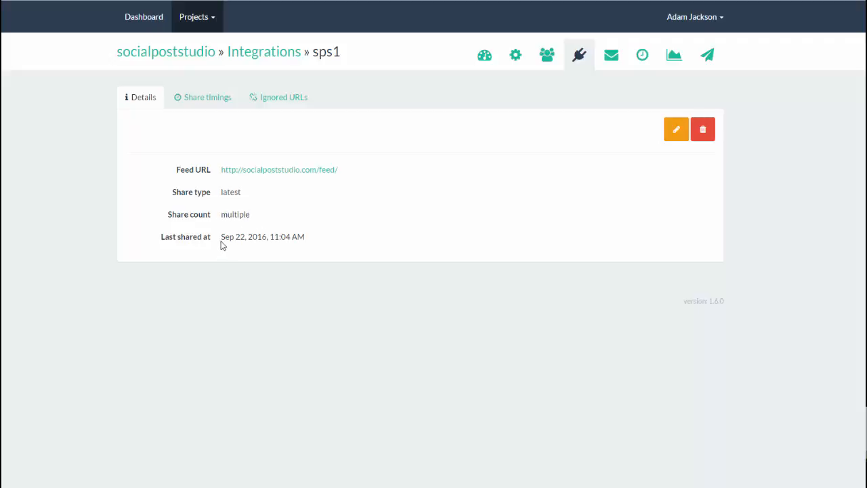
pyautogui.click(289, 101)
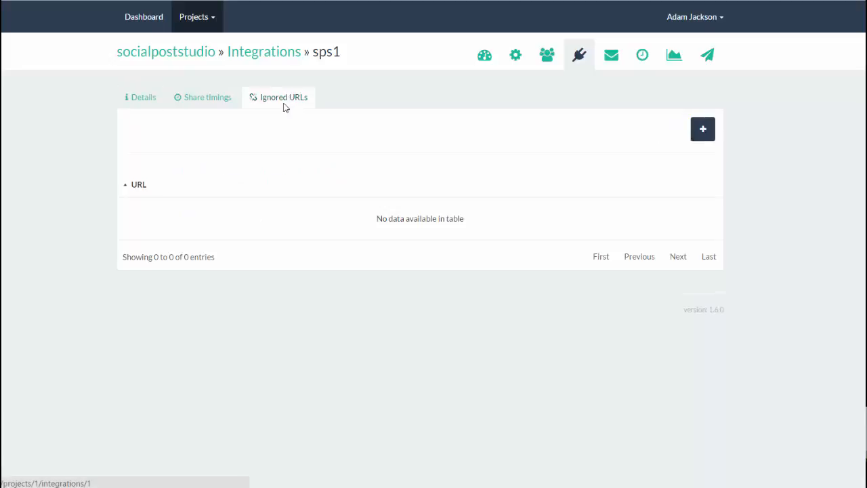
pyautogui.click(201, 101)
pyautogui.moveTo(203, 257)
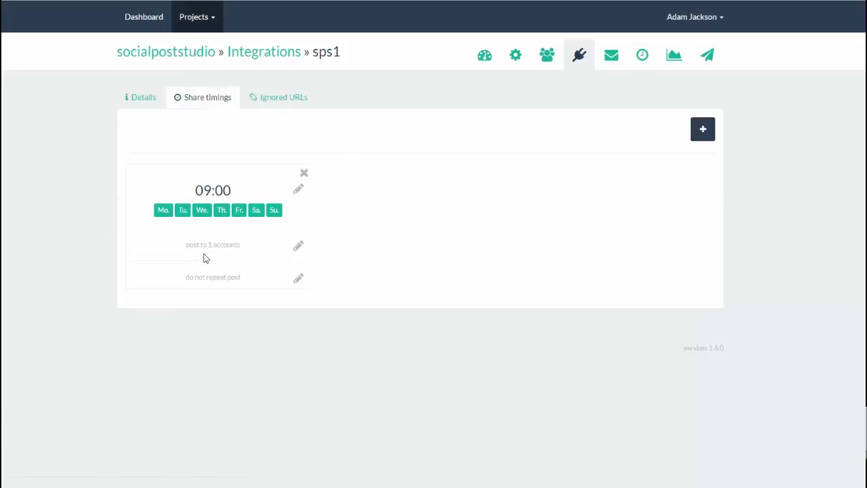